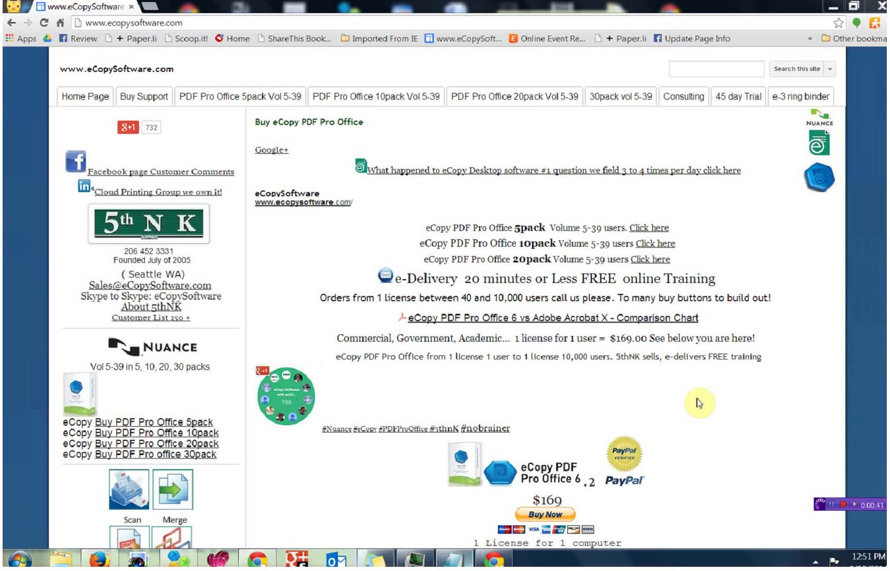
# Step: Bring the eCopy PDF Pro window with the empty Processor Comparison Sheet in front of the browser
pyautogui.click(137, 558)
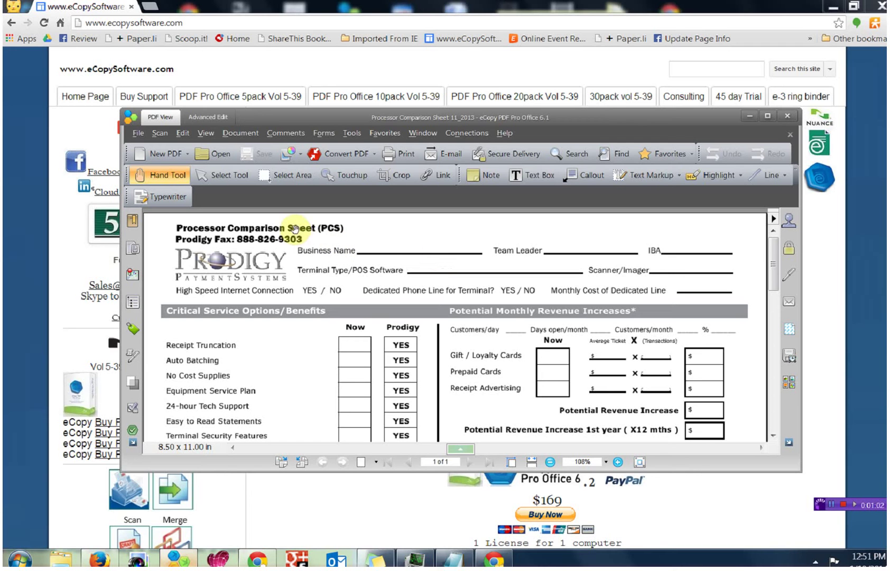
# Step: Open the Print dialog and keep ScanSoft PDF Create! as the selected printer
pyautogui.click(135, 137)
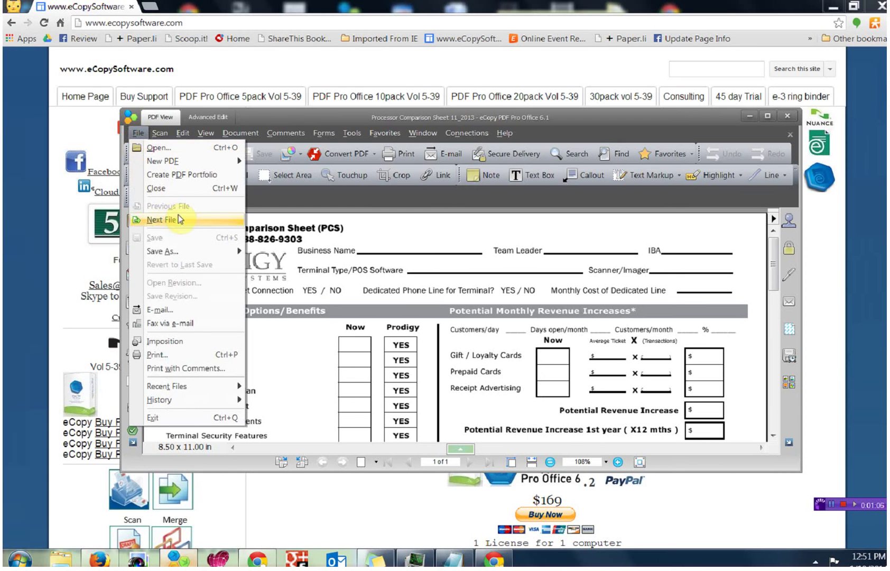
pyautogui.click(154, 355)
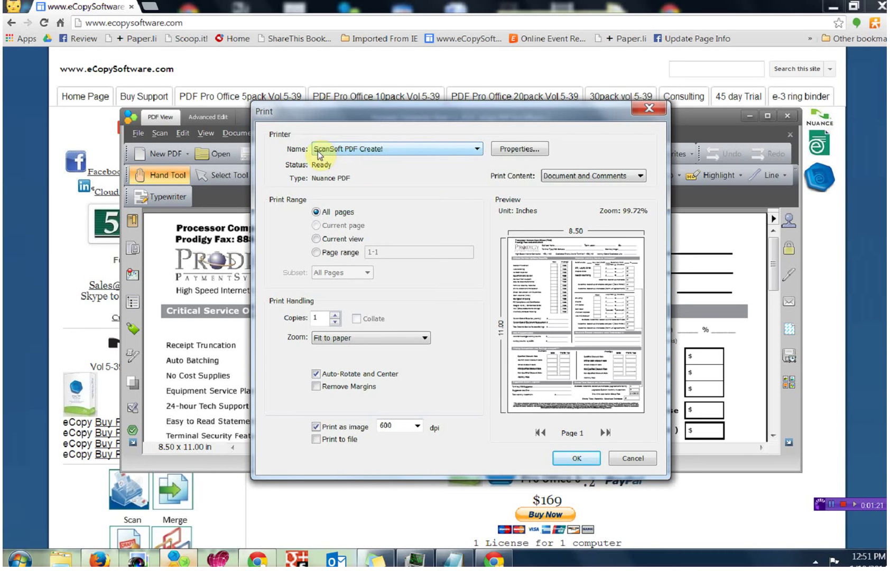
pyautogui.click(477, 151)
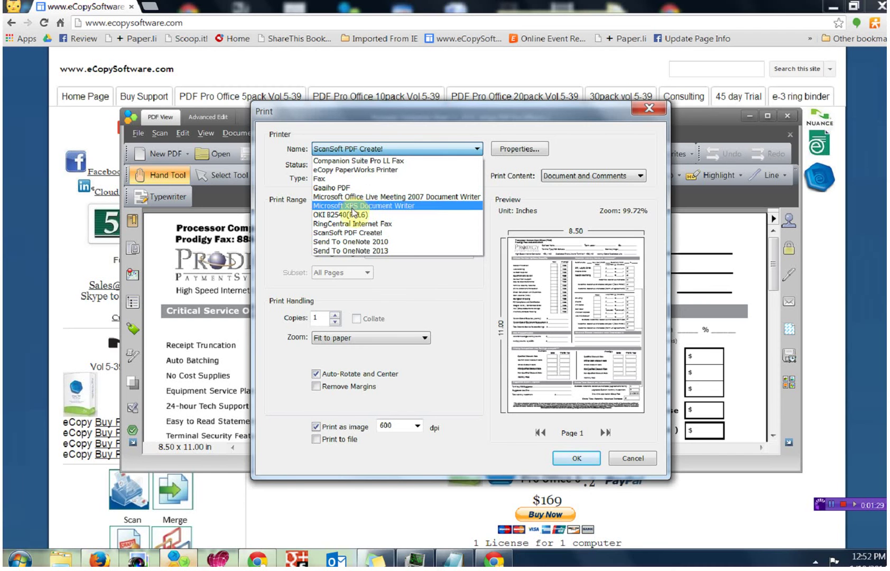
pyautogui.click(352, 232)
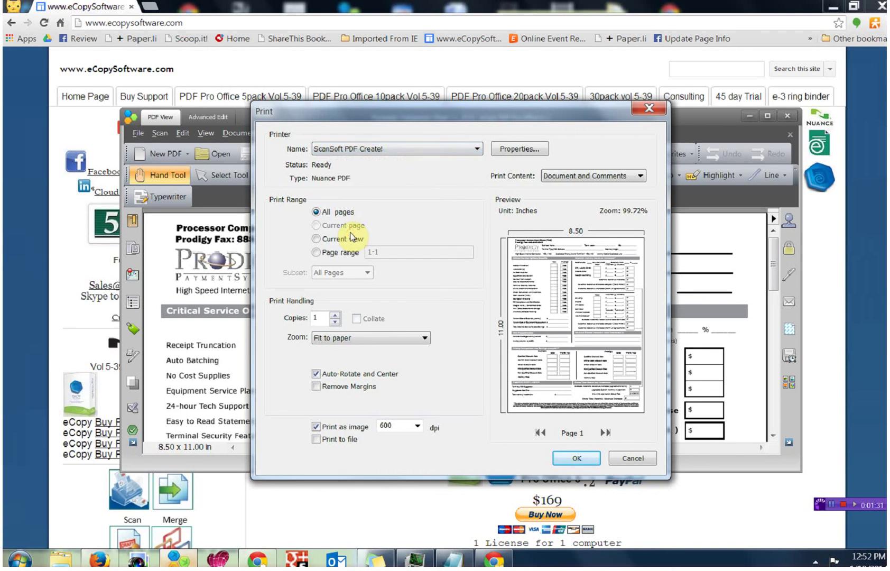
# Step: Review the printer's PDF Settings, keeping font embedding, Medium Quality (level 50) compression and <None> security
pyautogui.click(523, 150)
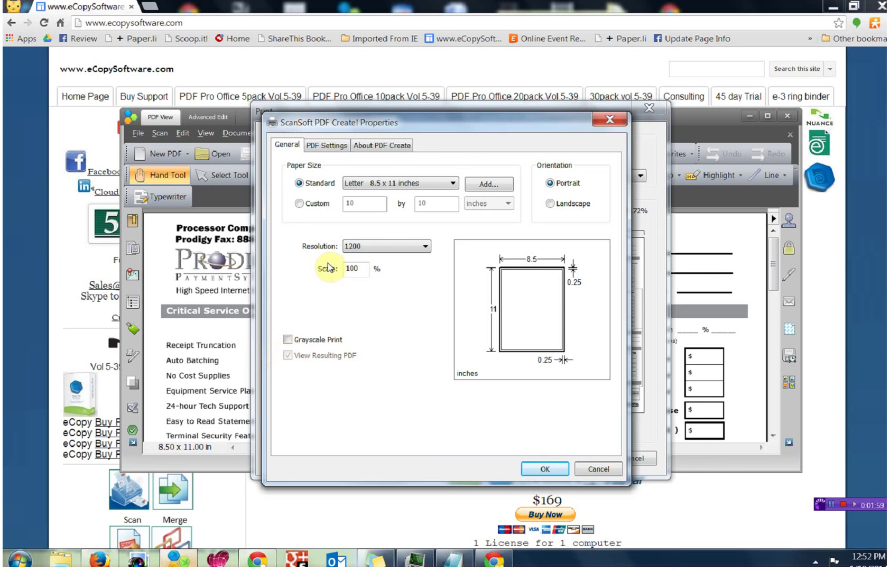
pyautogui.click(321, 149)
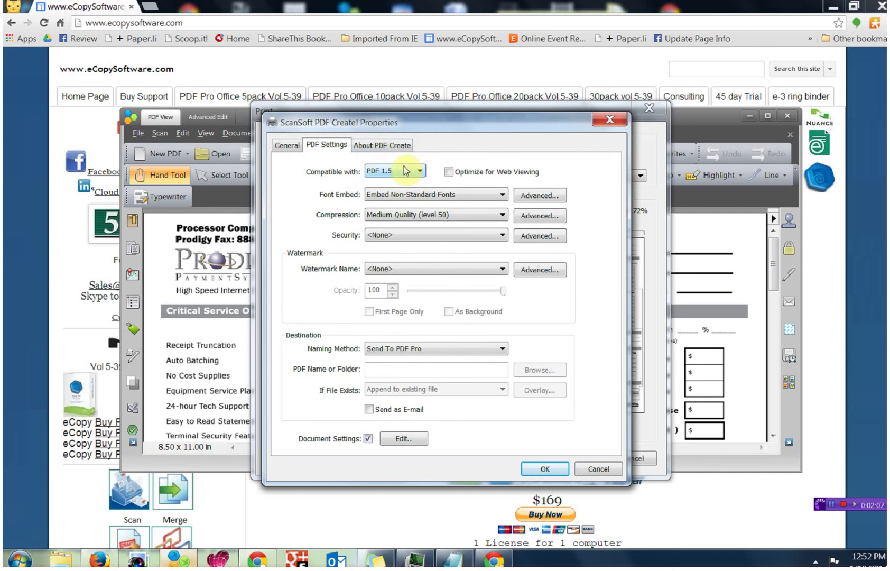
pyautogui.click(501, 197)
pyautogui.click(500, 198)
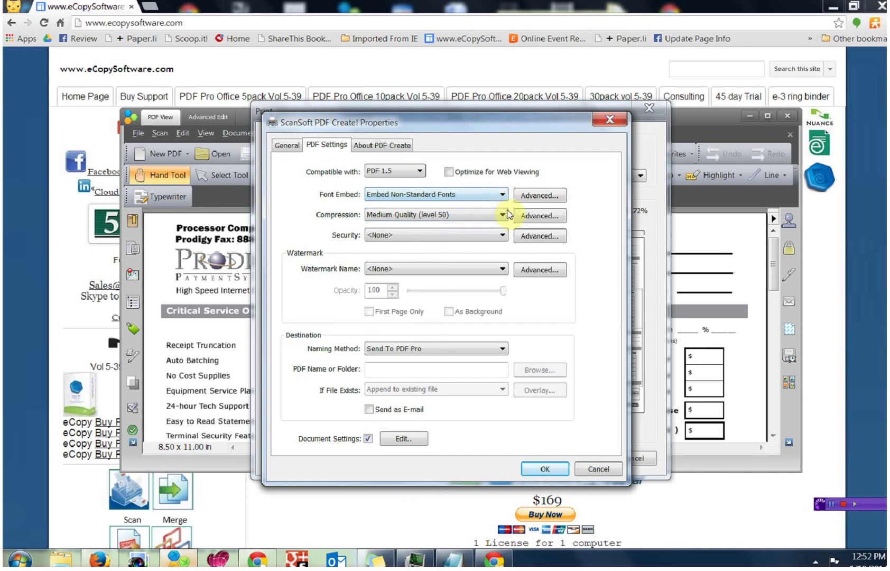
pyautogui.click(503, 215)
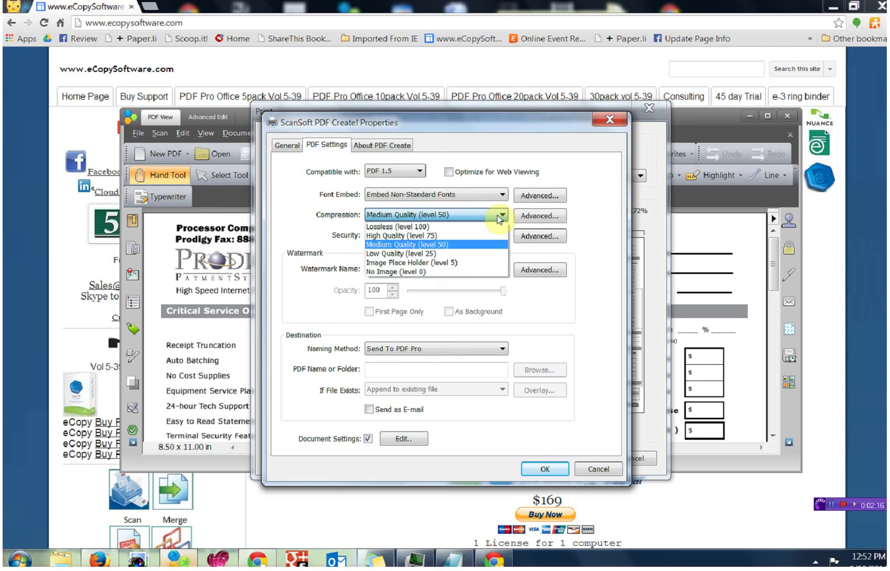
pyautogui.click(495, 211)
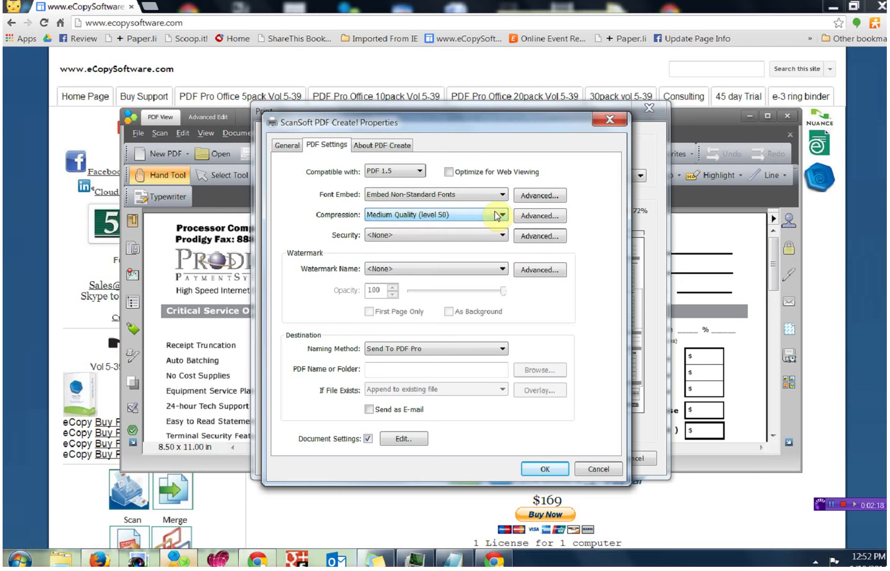
pyautogui.click(502, 235)
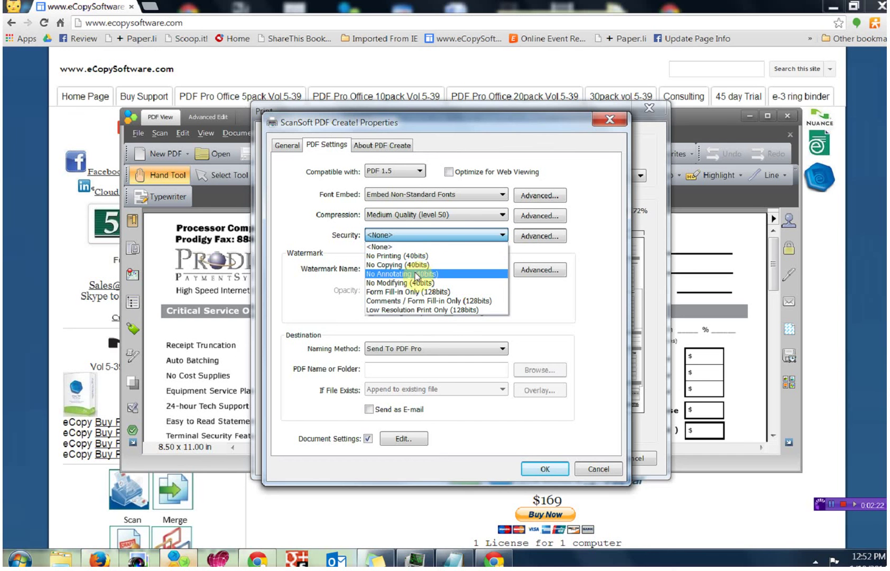
pyautogui.click(296, 225)
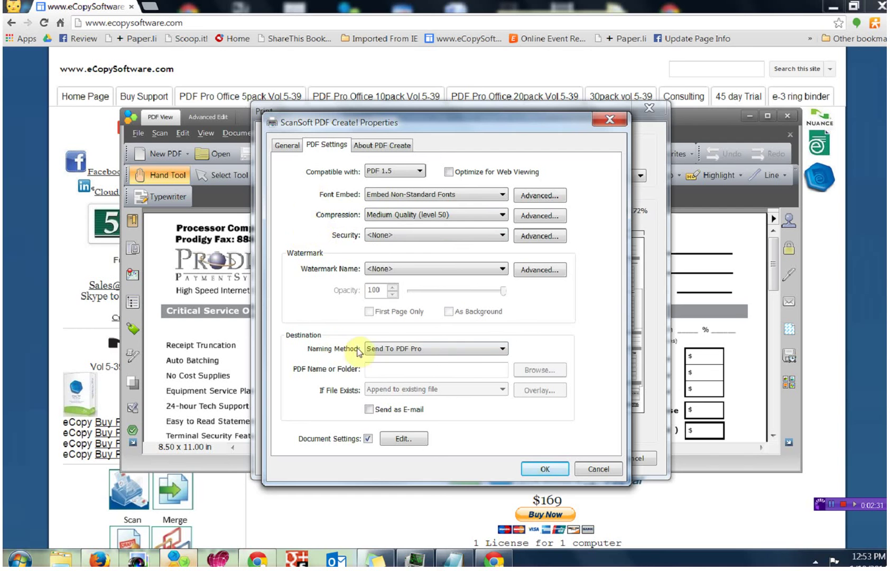
# Step: Set the Naming Method to Send To PDF Pro and confirm the printer properties
pyautogui.click(501, 348)
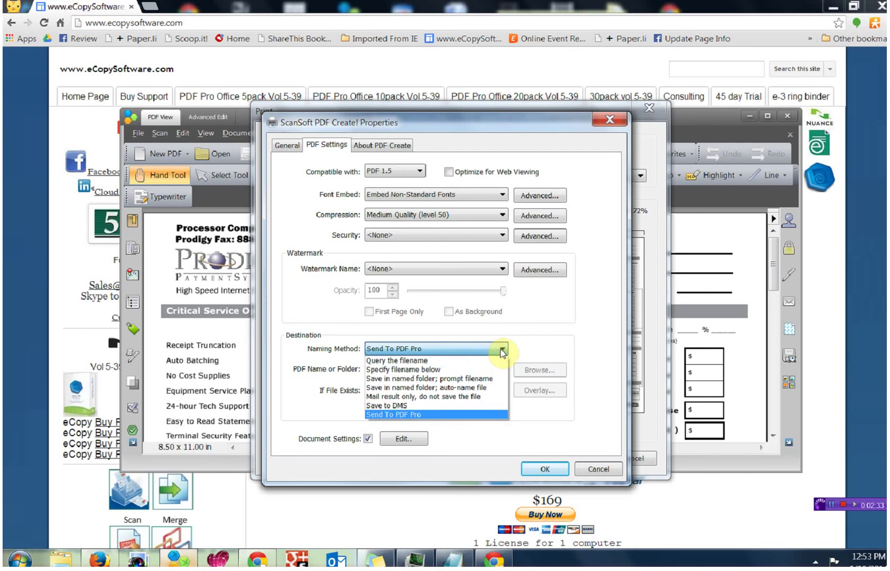
pyautogui.click(415, 361)
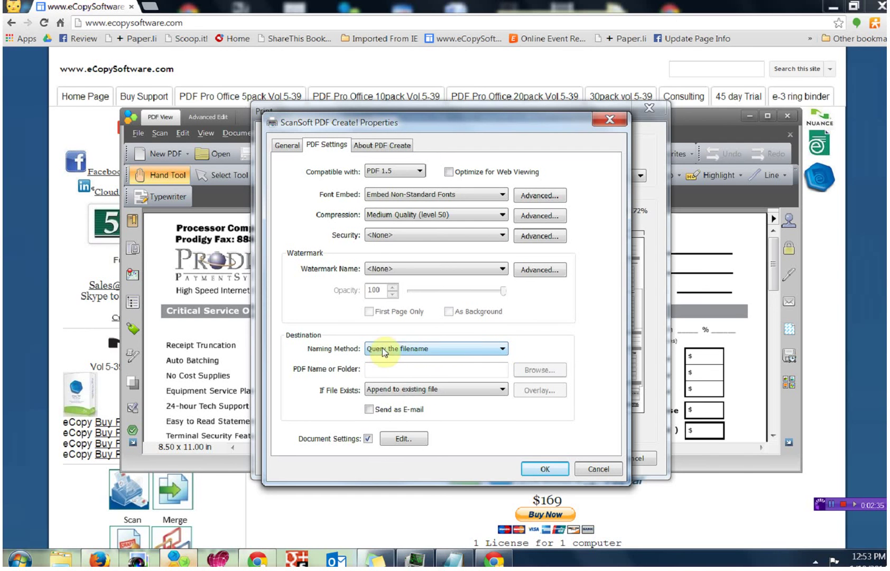
pyautogui.click(503, 350)
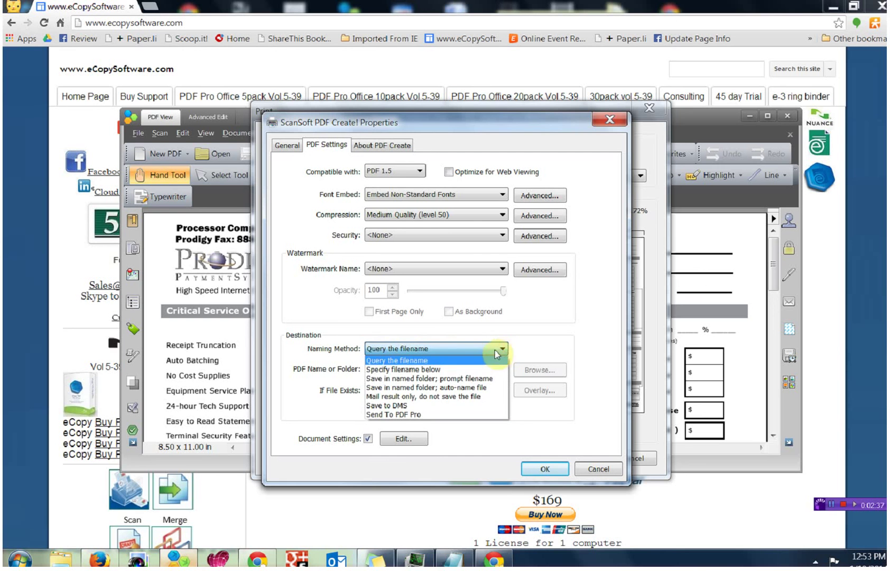
pyautogui.click(459, 348)
pyautogui.click(503, 350)
pyautogui.click(398, 415)
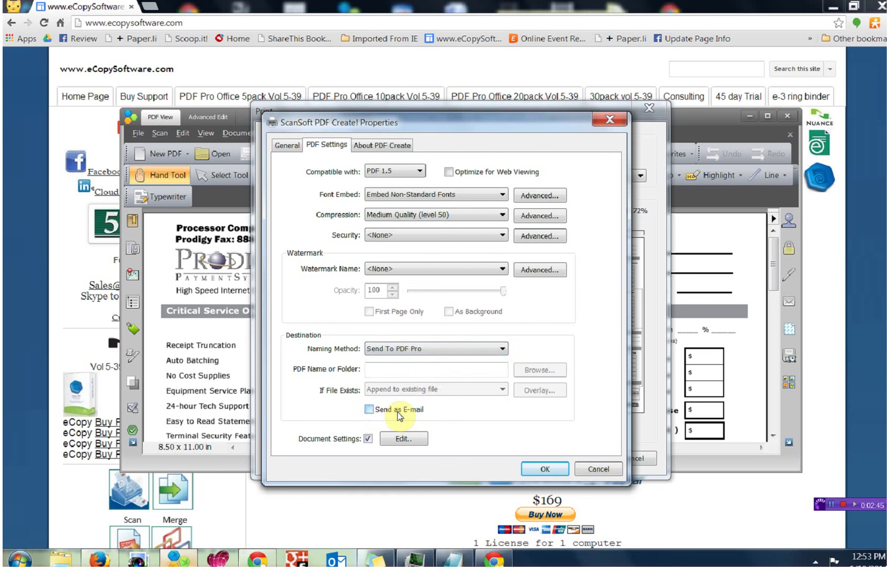
pyautogui.click(545, 469)
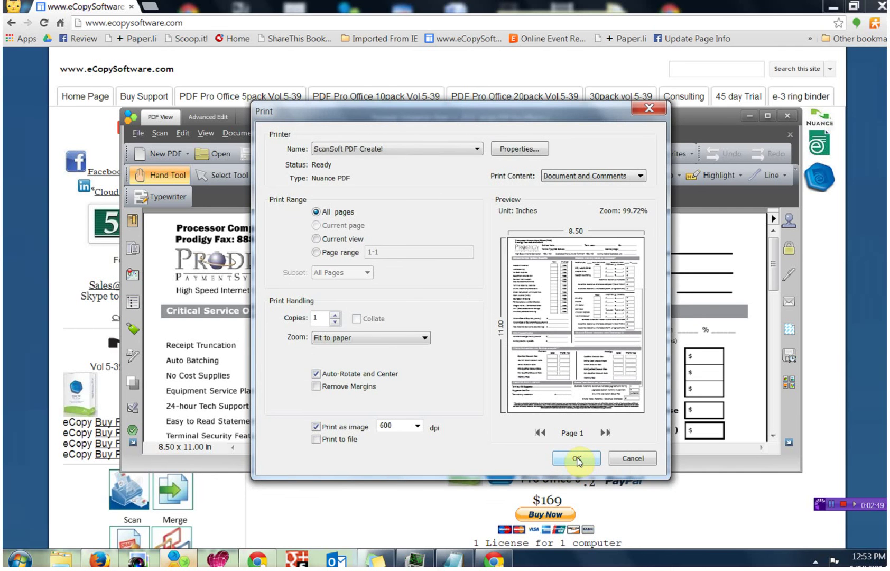
# Step: Print the sheet and append the printed page to the end of the current document
pyautogui.click(577, 459)
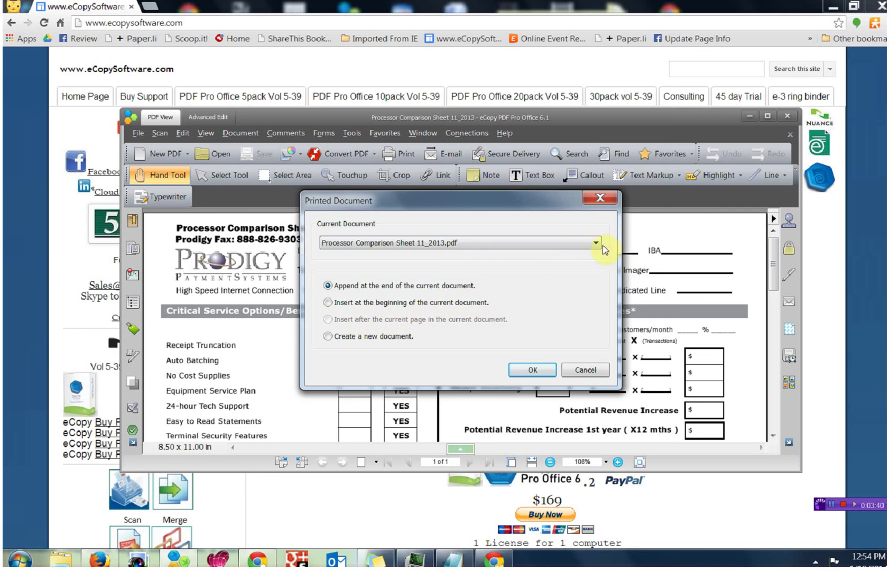
pyautogui.click(533, 370)
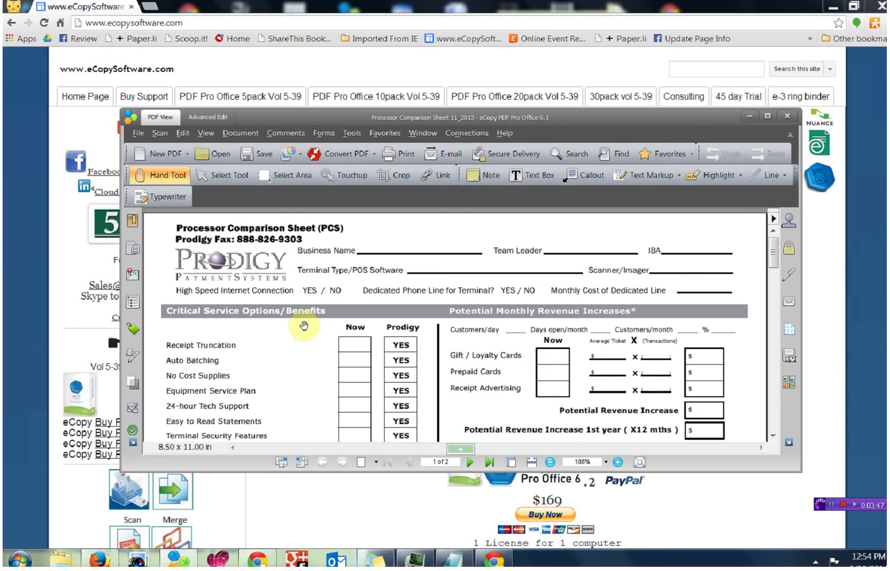
pyautogui.click(137, 134)
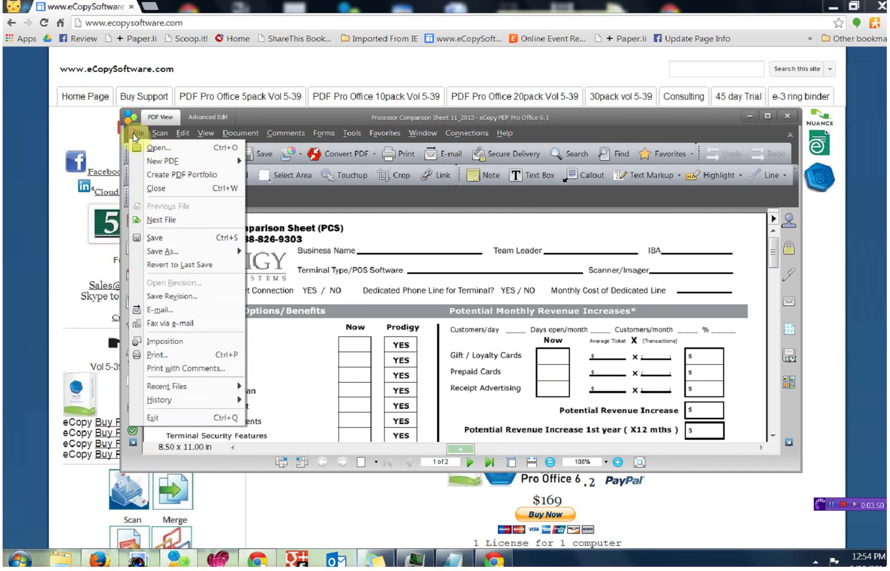
pyautogui.click(157, 354)
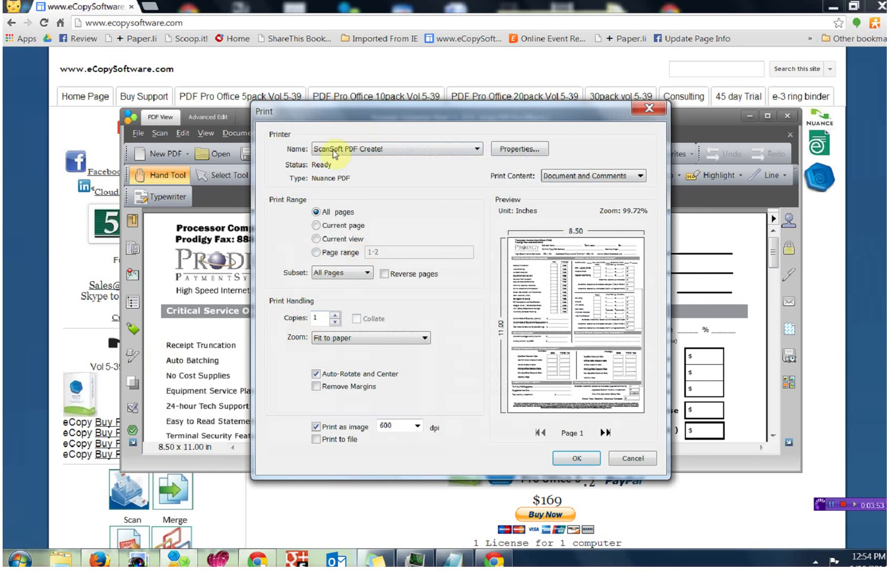
pyautogui.click(520, 149)
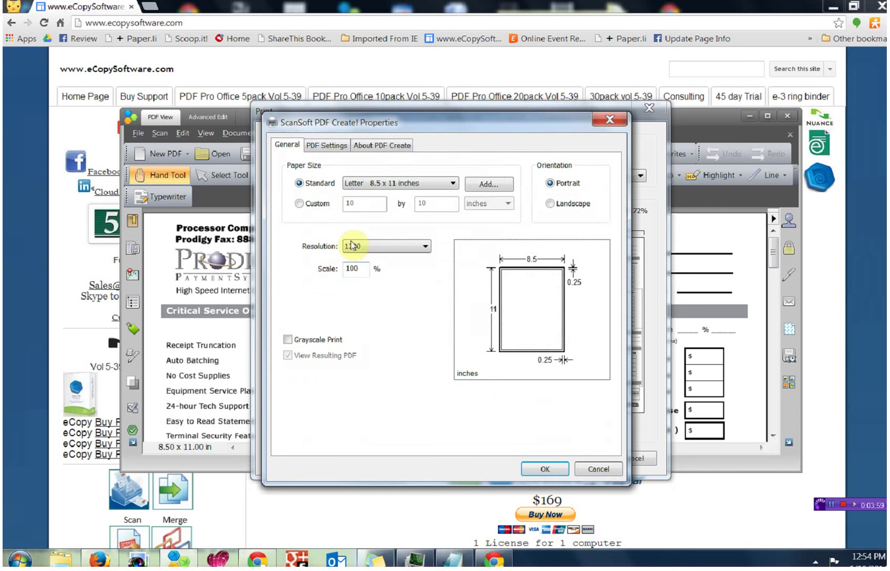
pyautogui.click(327, 147)
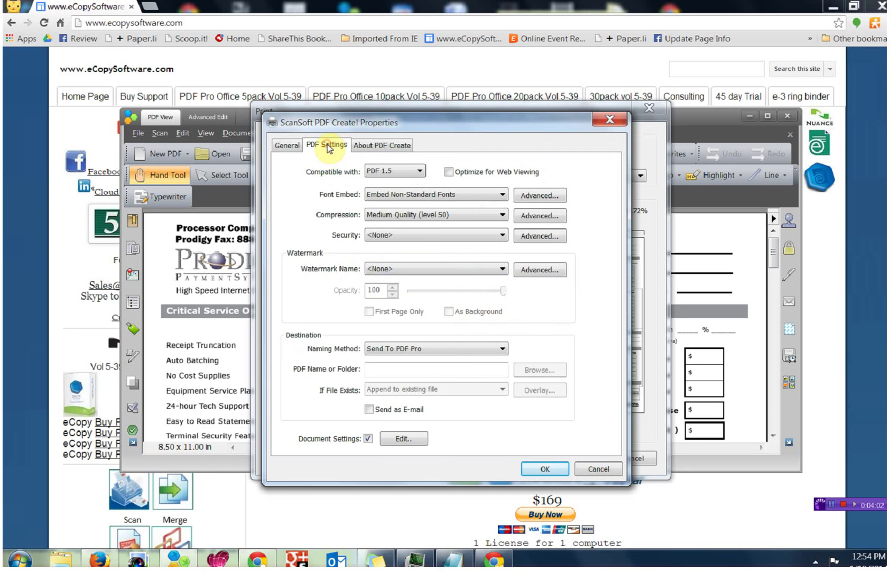
pyautogui.click(500, 350)
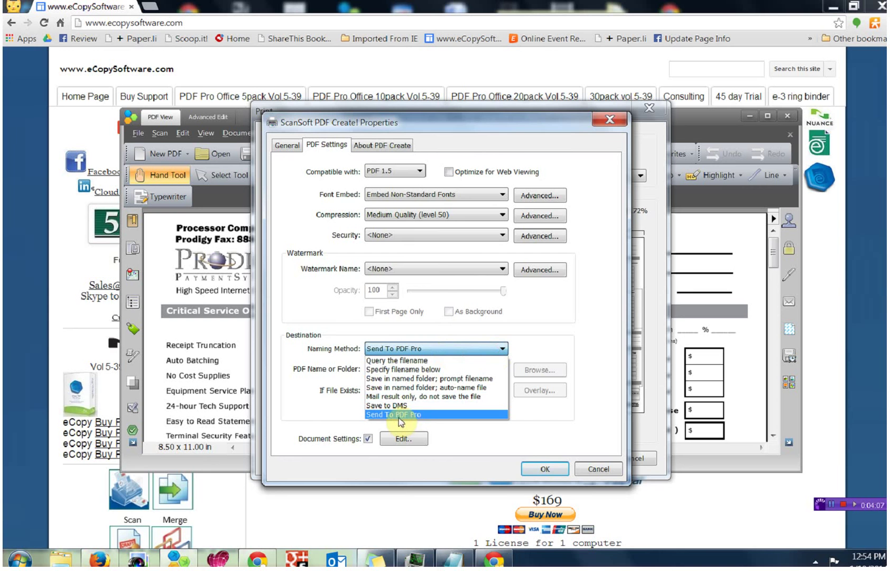
pyautogui.click(482, 445)
pyautogui.click(591, 466)
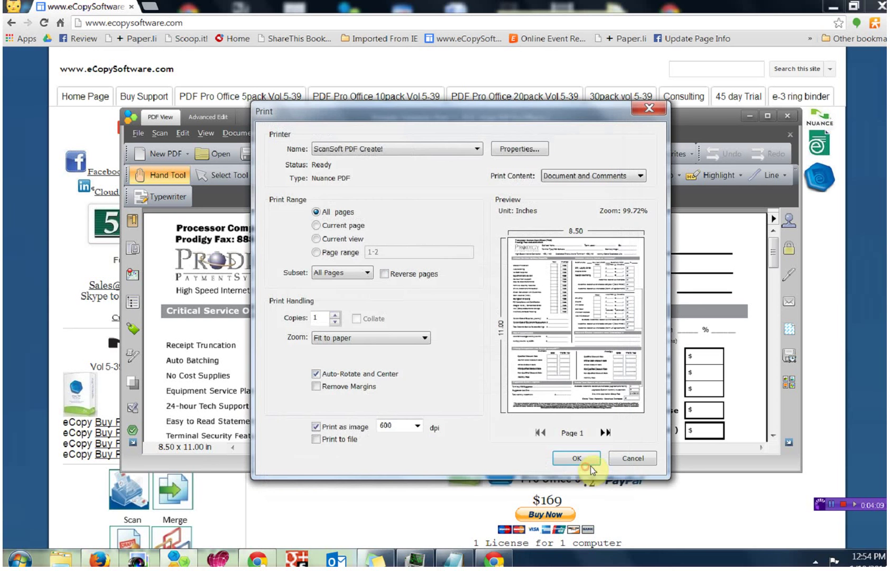
pyautogui.click(648, 461)
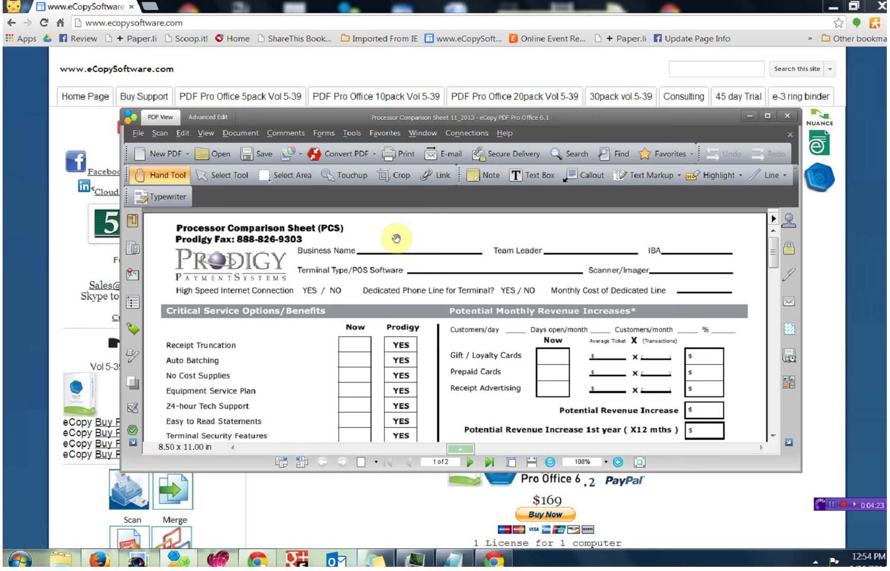
# Step: Bring the eCopySoftware Buy eCopy PDF Pro Office page in Chrome back to the front
pyautogui.click(346, 502)
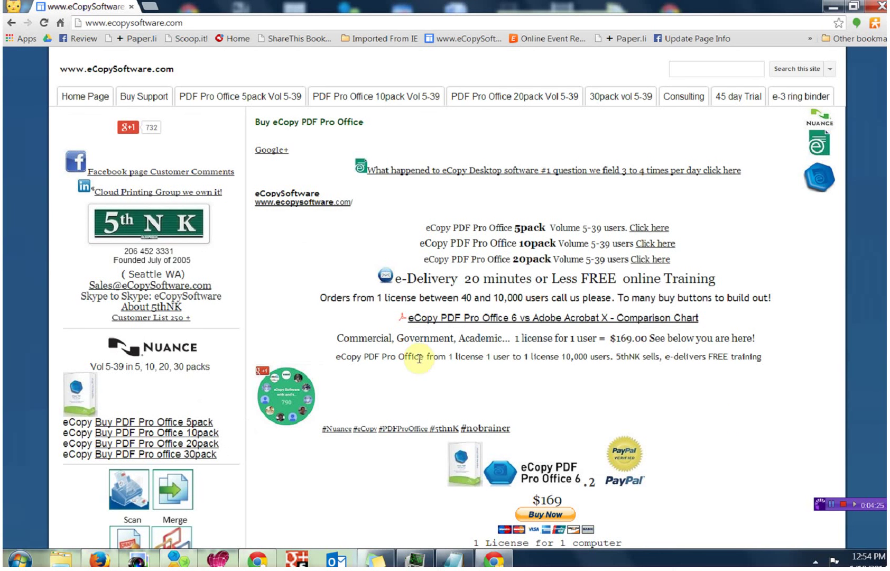